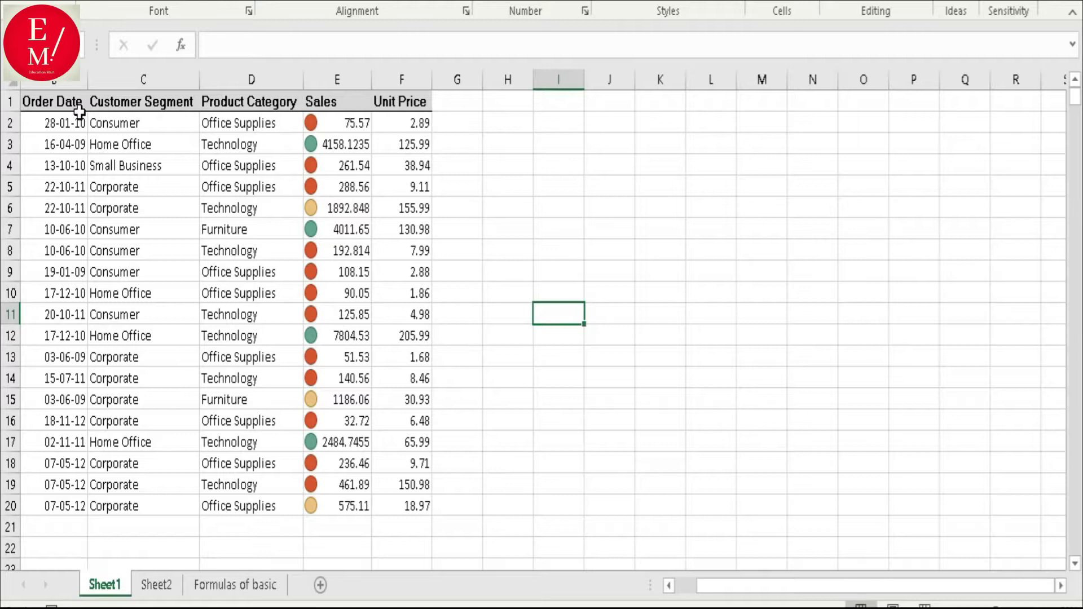
- Select the whole sheet and clear the Locked setting for every cell in Format Cells
left_click_drag(76, 105, 397, 500)
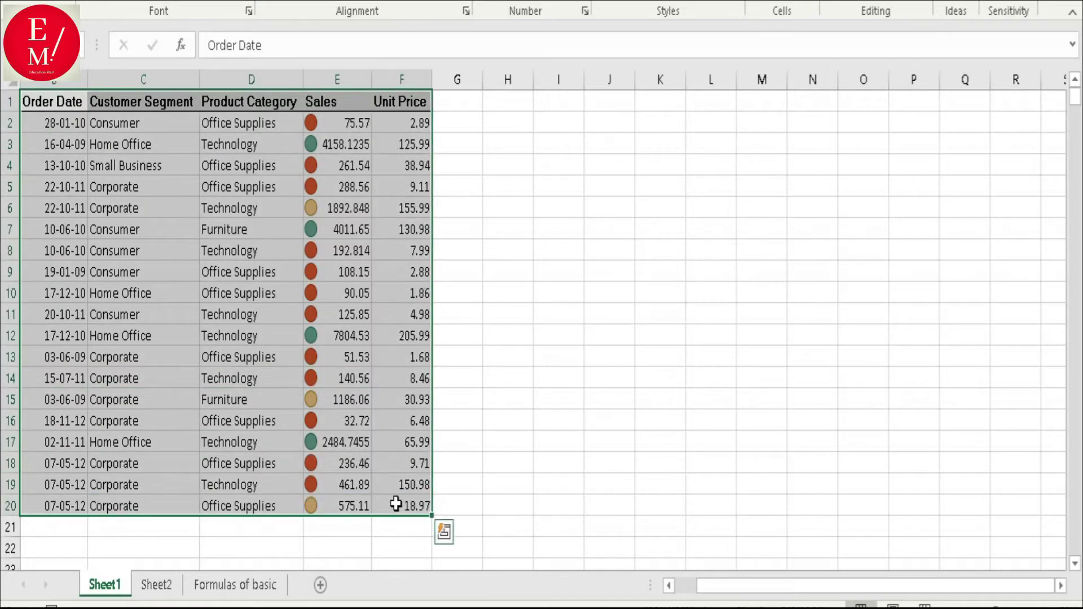
left_click_drag(726, 587, 704, 588)
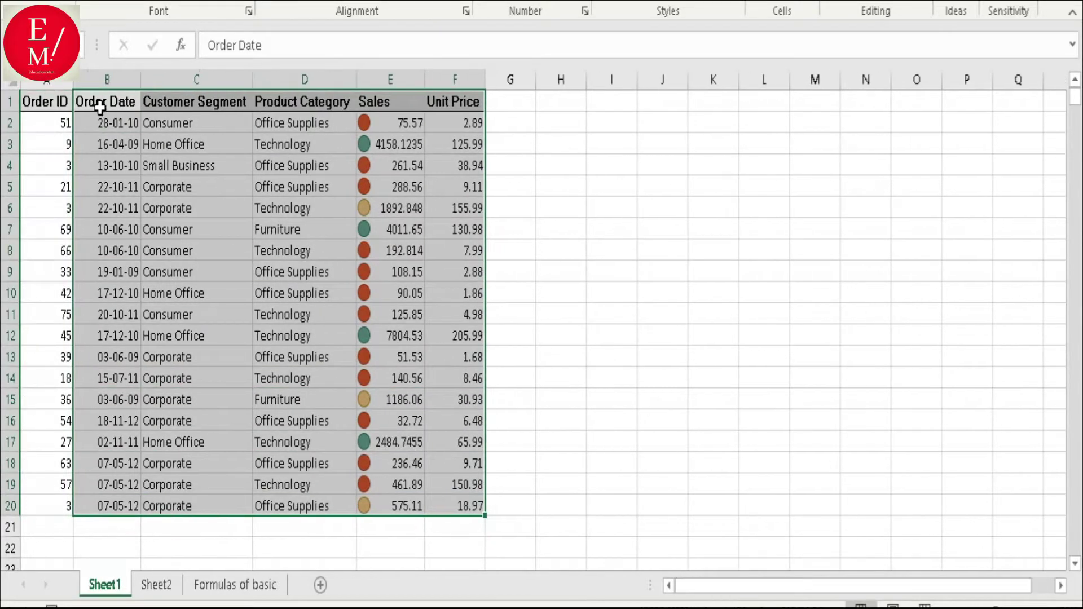
left_click_drag(60, 110, 476, 508)
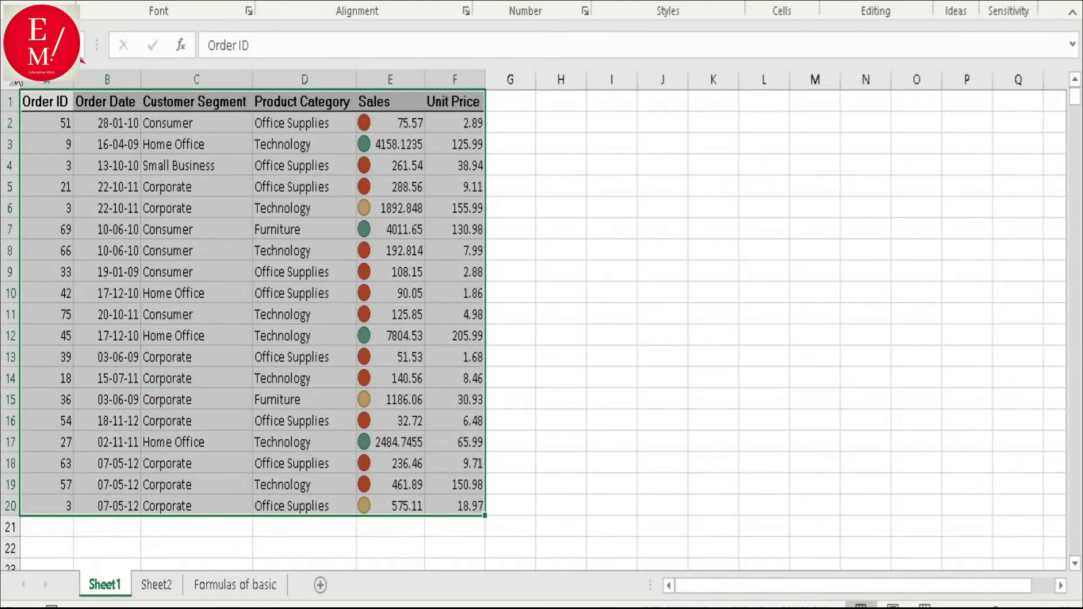
left_click(10, 82)
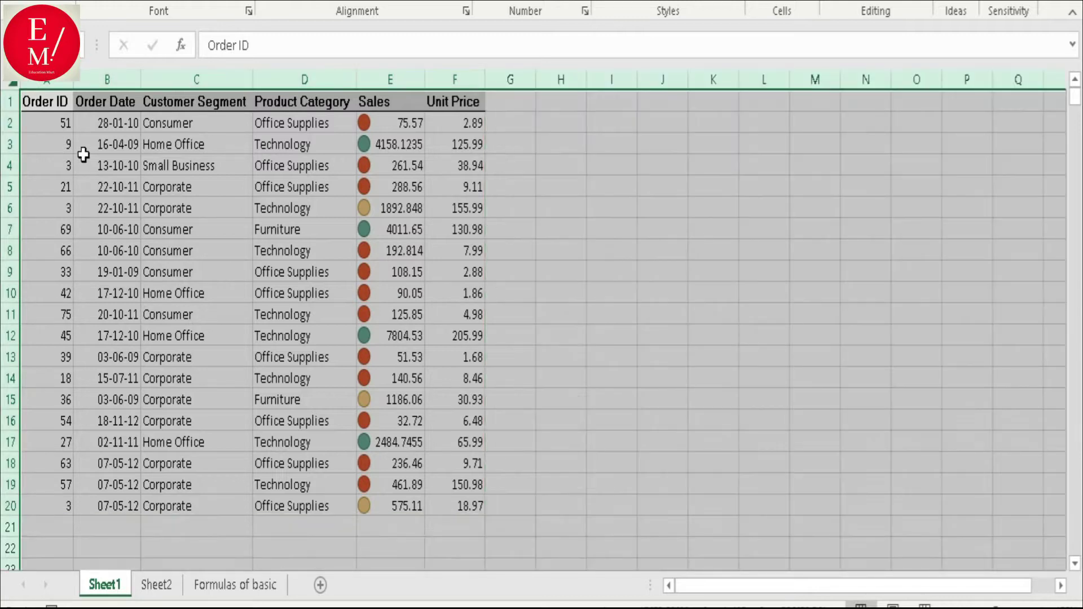
right_click(83, 154)
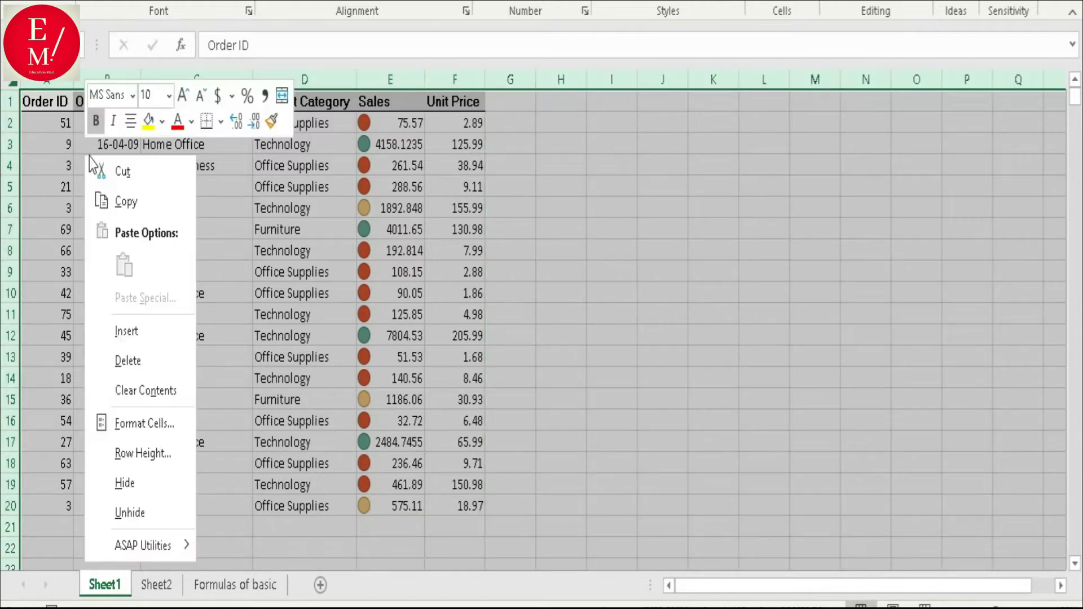
left_click(142, 425)
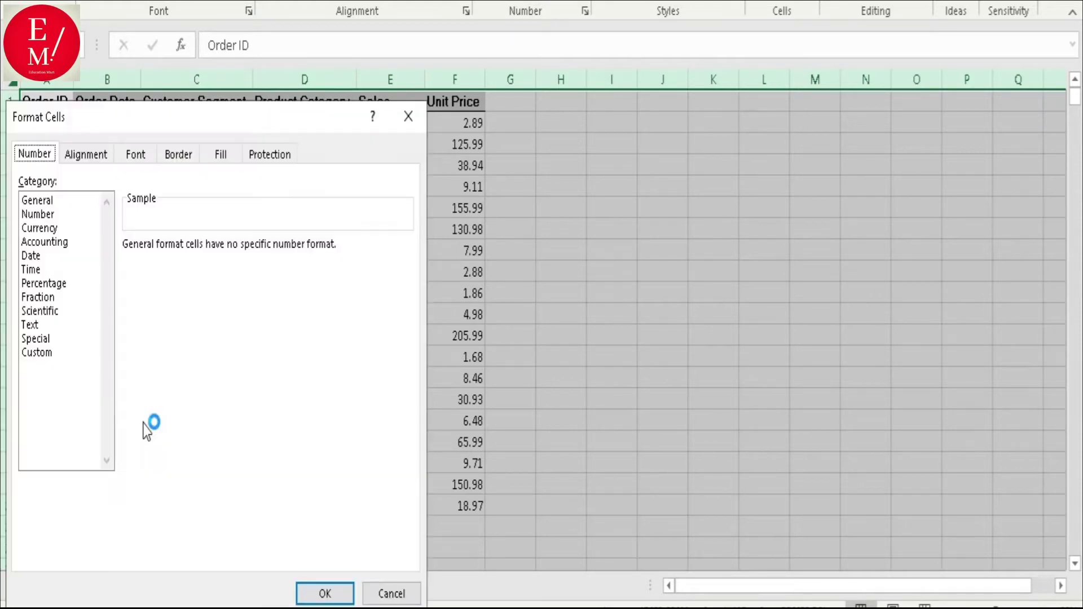
left_click_drag(260, 123, 412, 55)
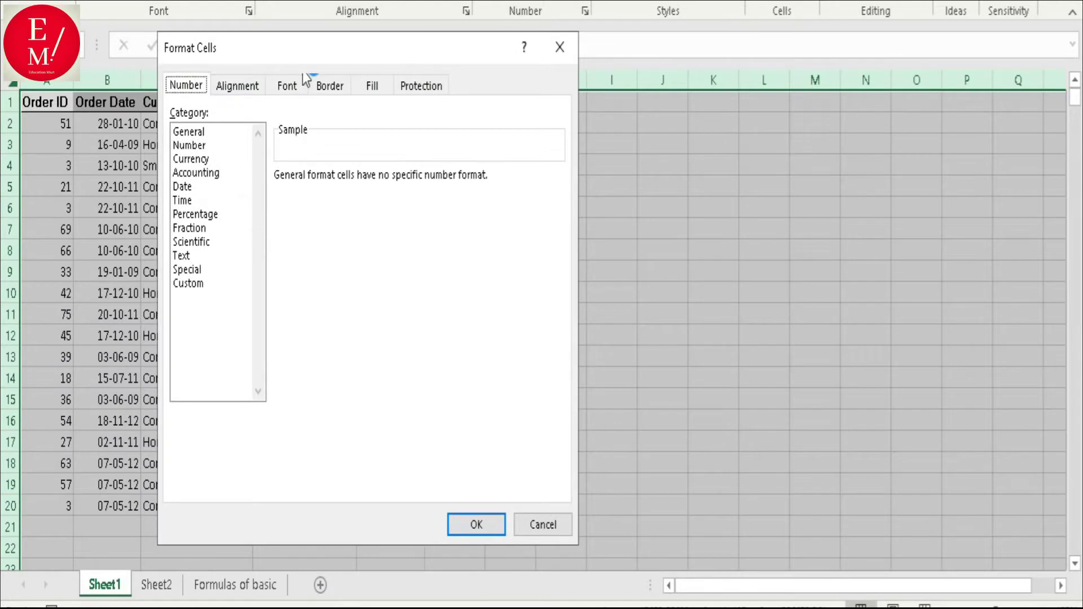
left_click(433, 88)
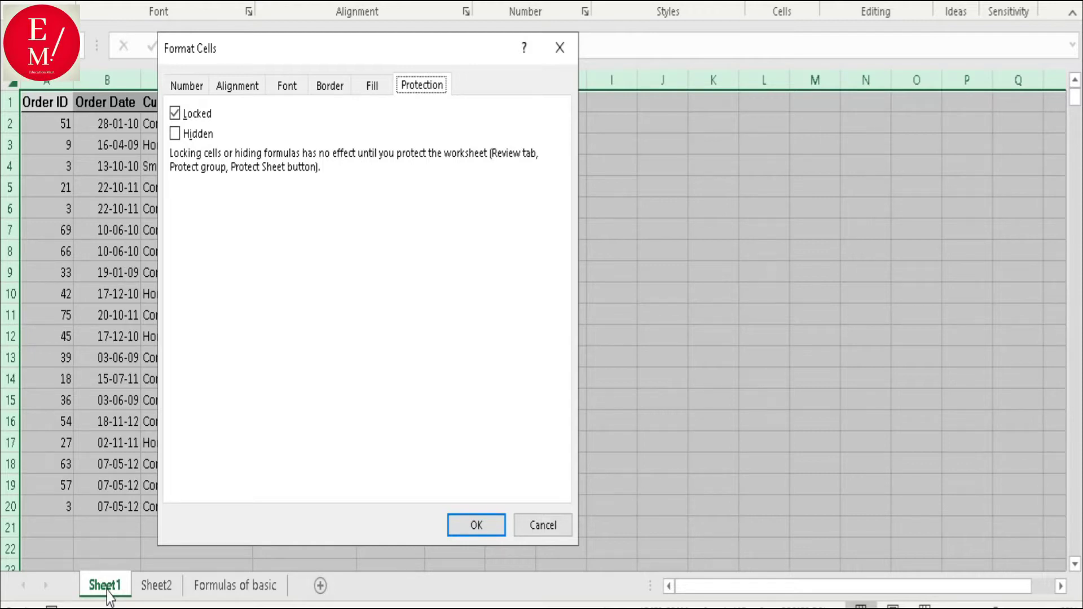
left_click(186, 118)
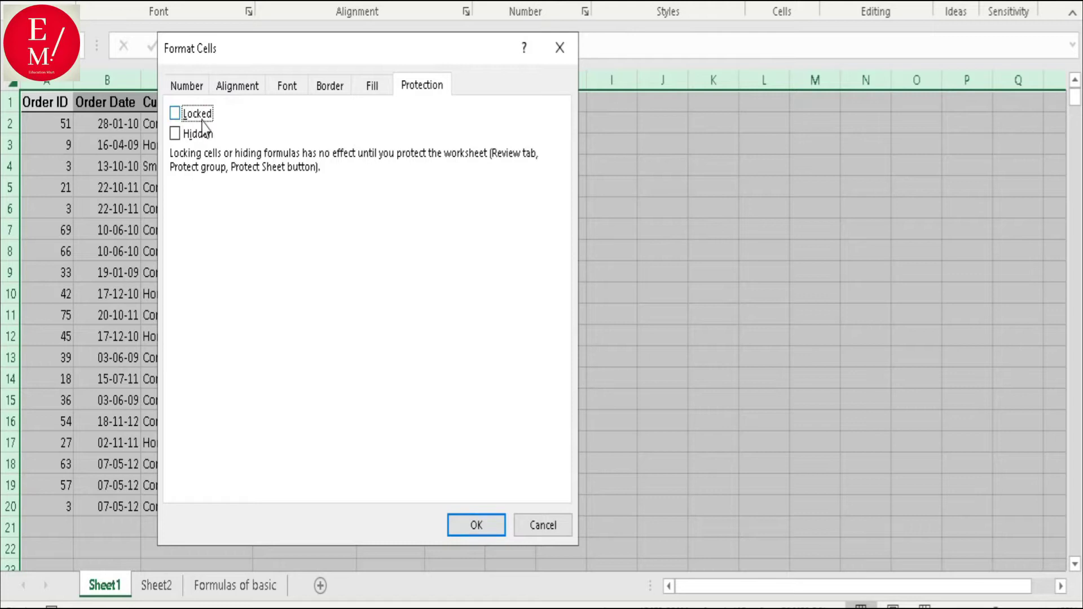
left_click(484, 533)
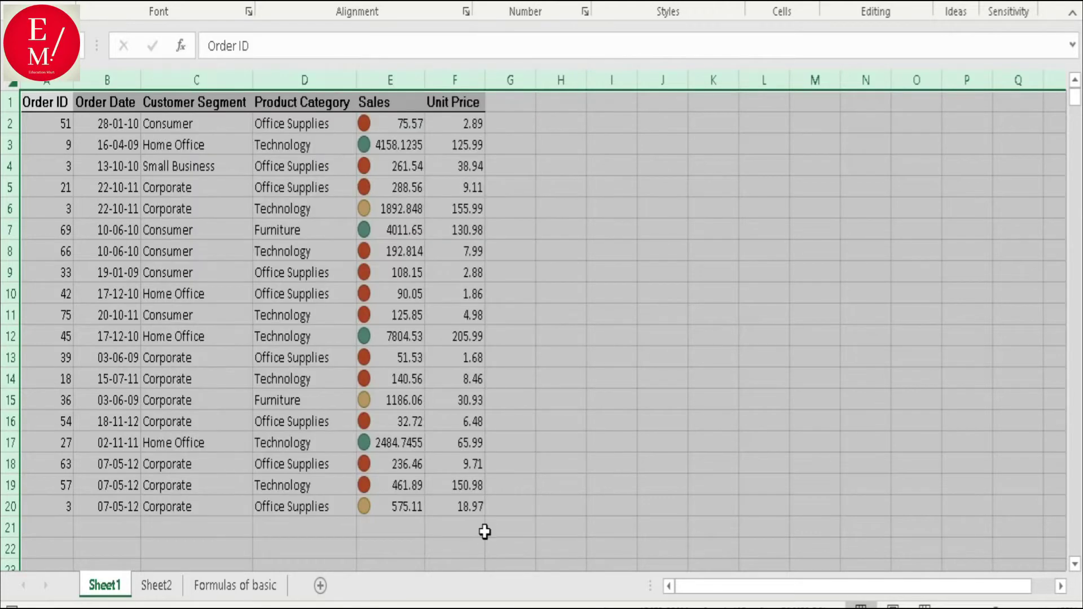
- Select the data table A1:F20 and turn its Locked protection setting back on
left_click(235, 211)
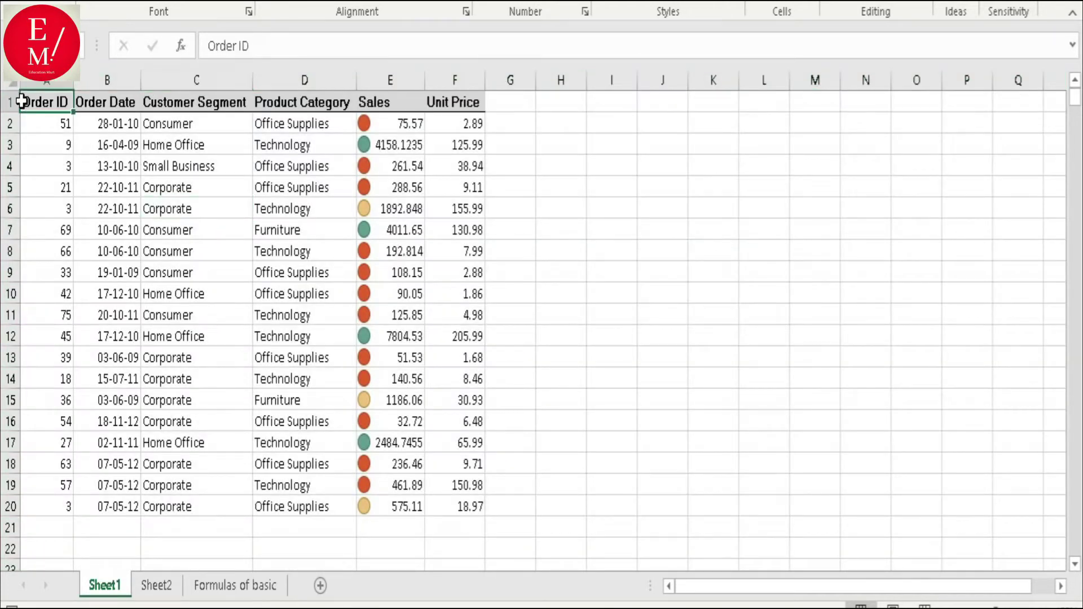
left_click_drag(20, 101, 459, 490)
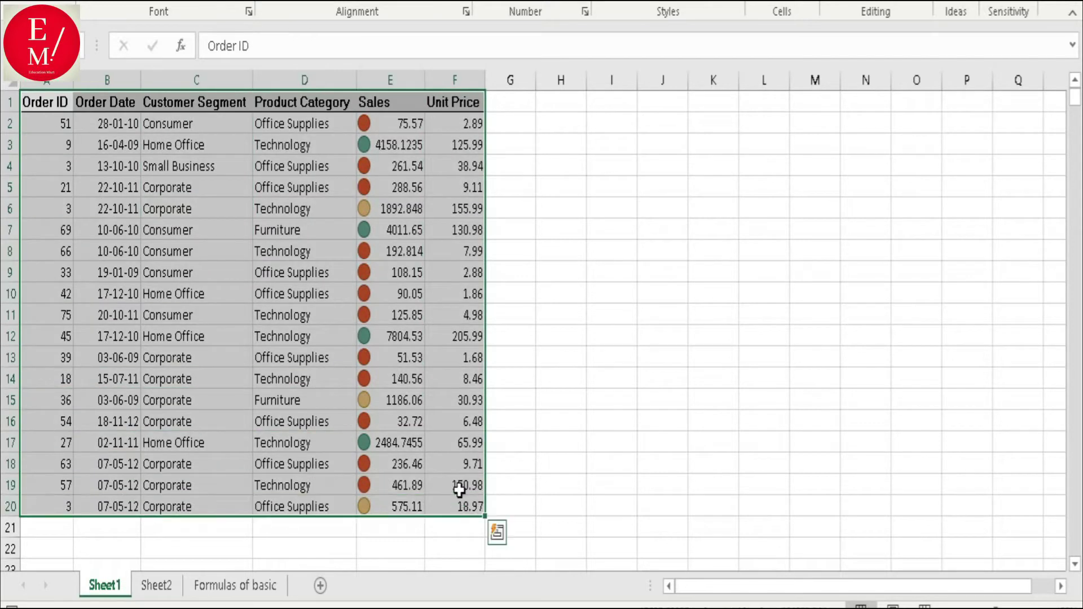
right_click(224, 198)
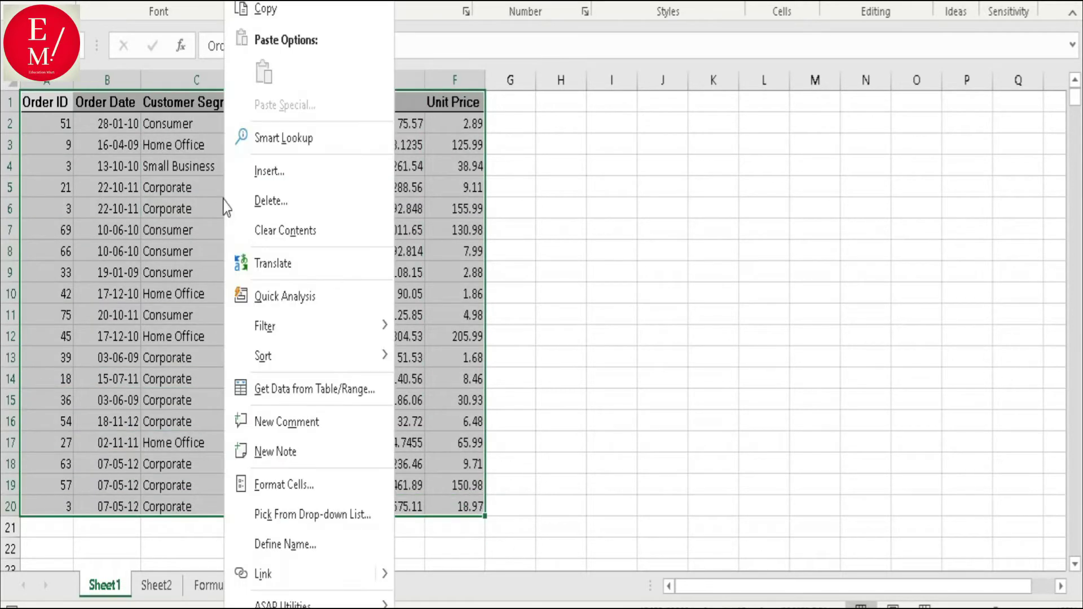
left_click(291, 490)
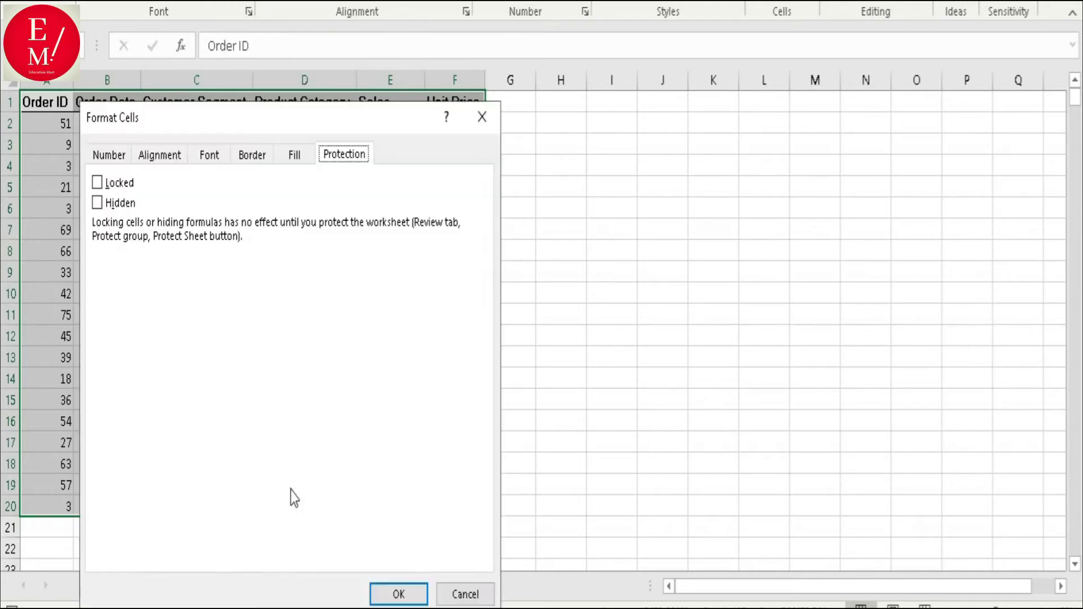
left_click(112, 188)
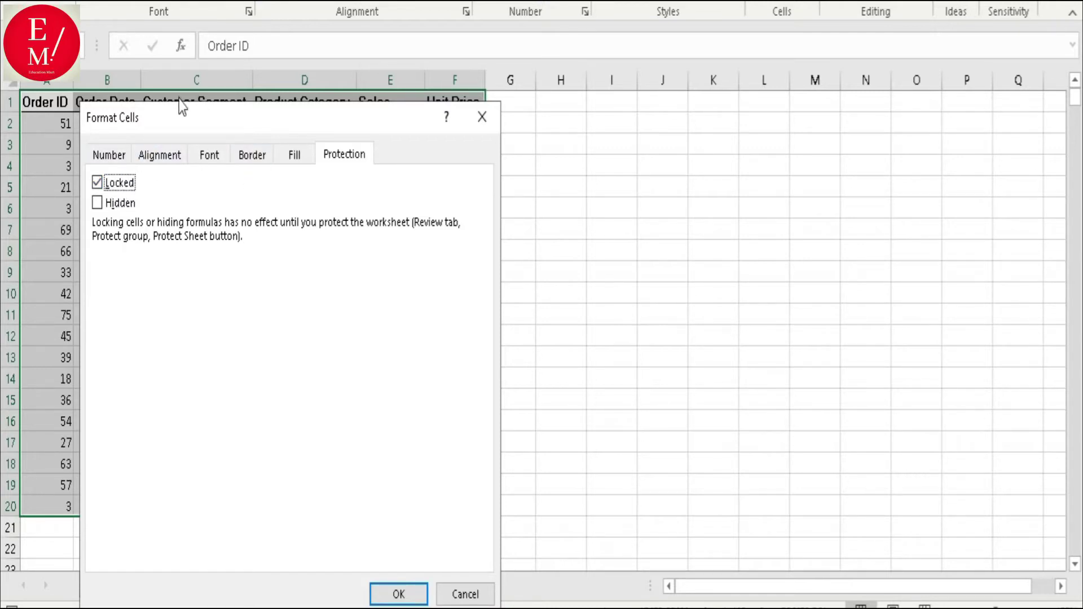
left_click_drag(384, 121, 920, 105)
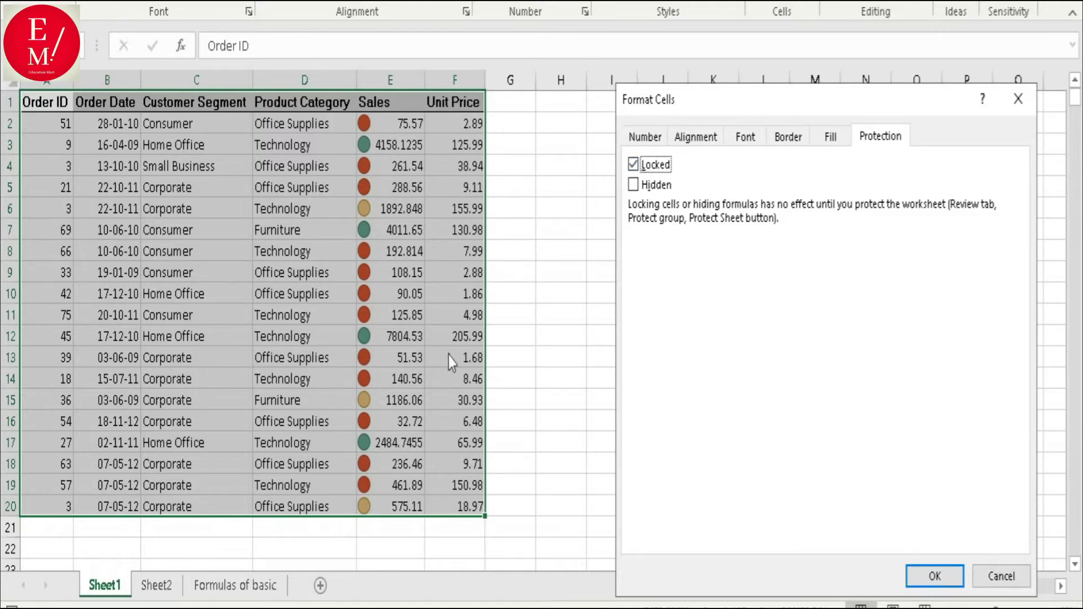
left_click(936, 581)
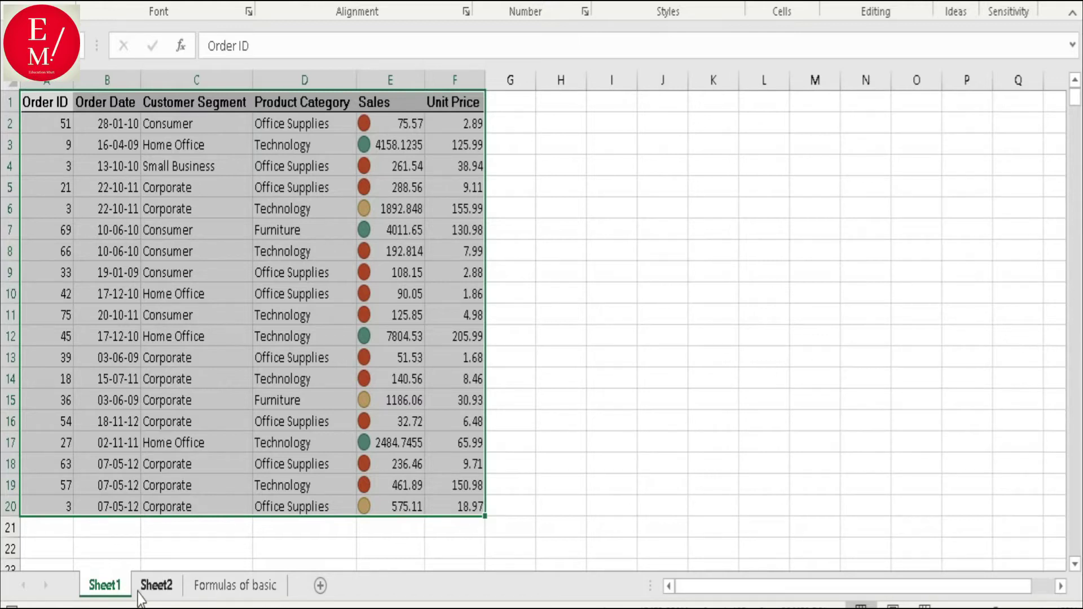
- Protect Sheet1, entering and confirming the chosen password
right_click(121, 593)
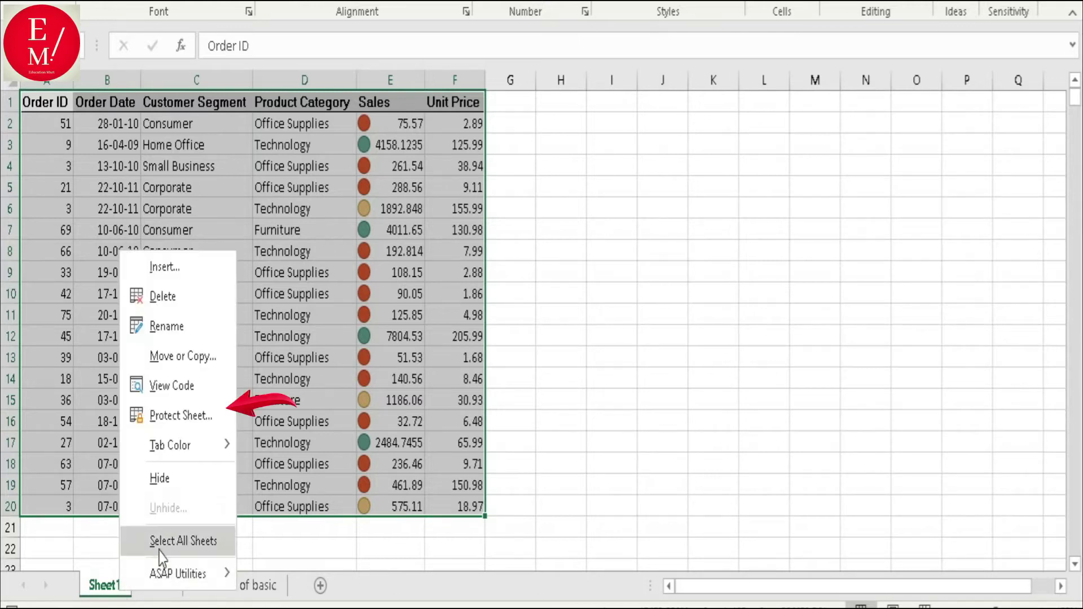
left_click(181, 416)
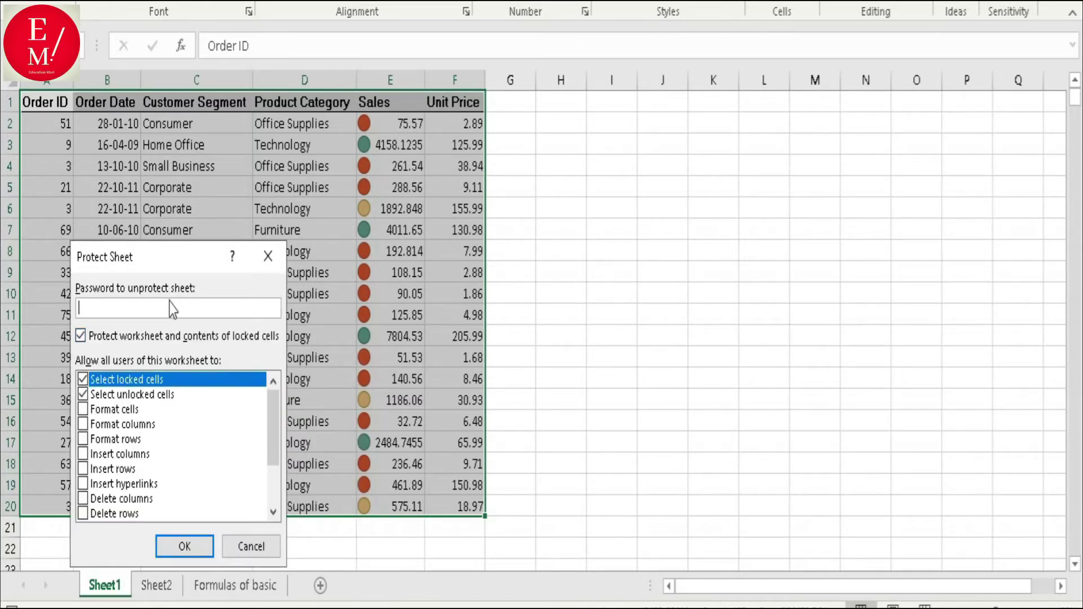
type("123456")
key("Return")
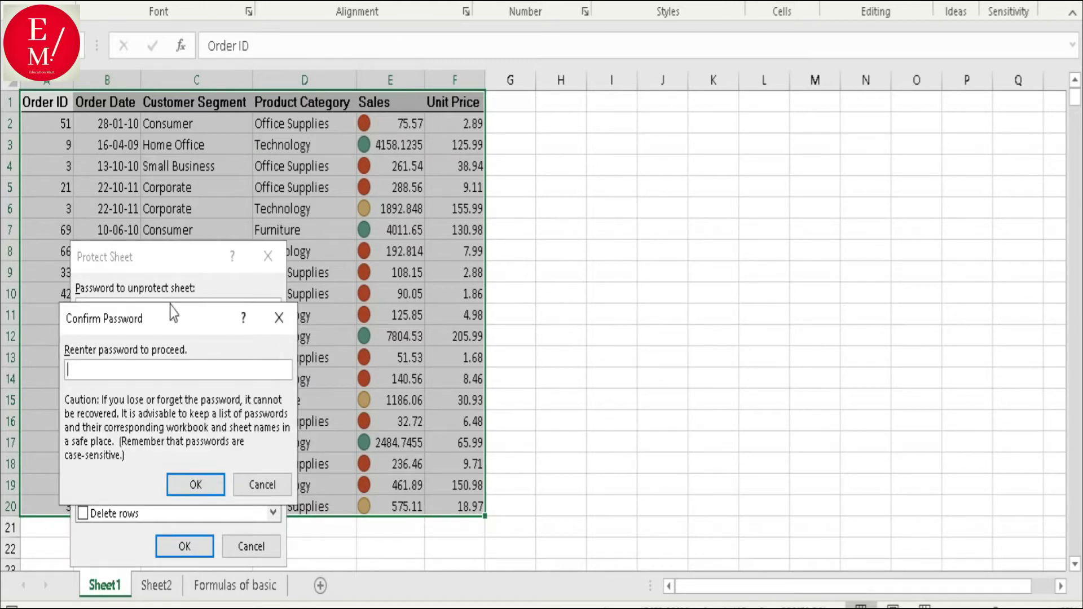
type("123456")
key("Return")
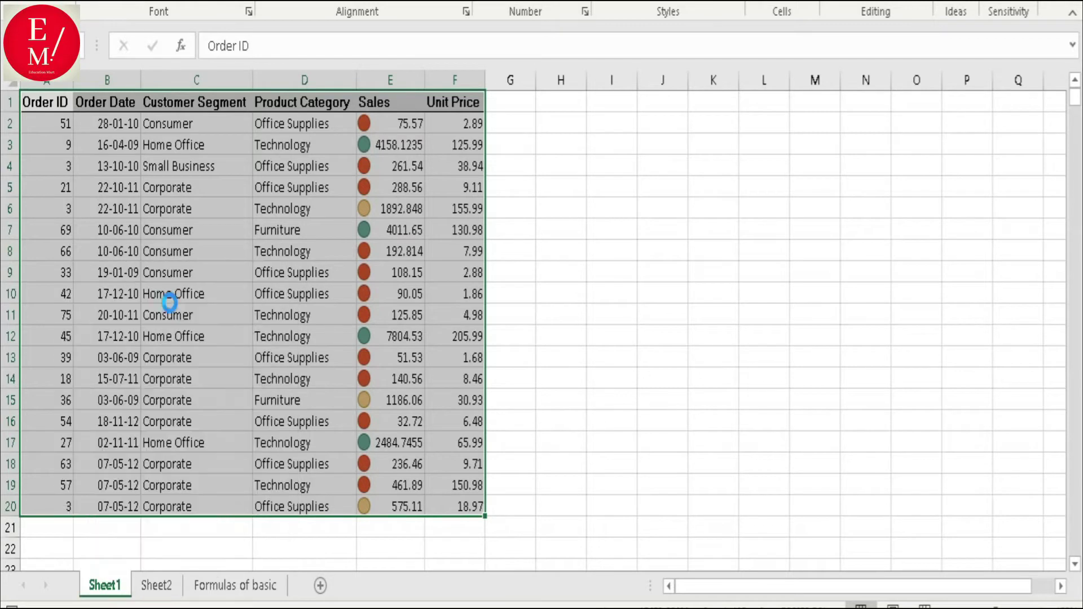
- Type 'hfhghgh' in J10, then try editing locked cell D7 and dismiss the warning
left_click(638, 300)
type("hfhghgh")
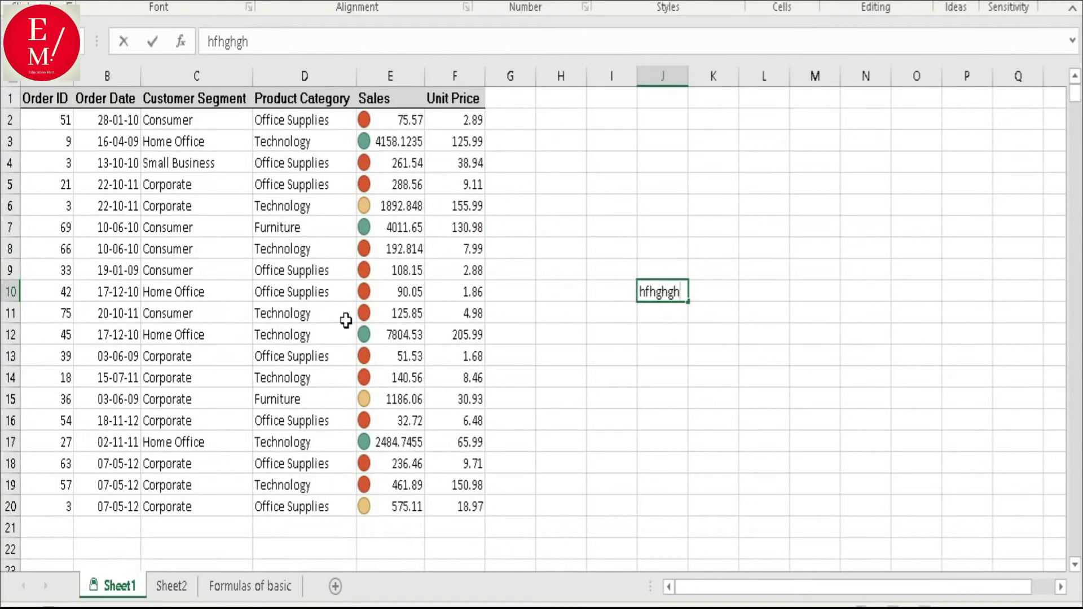
left_click(322, 221)
double_click(322, 222)
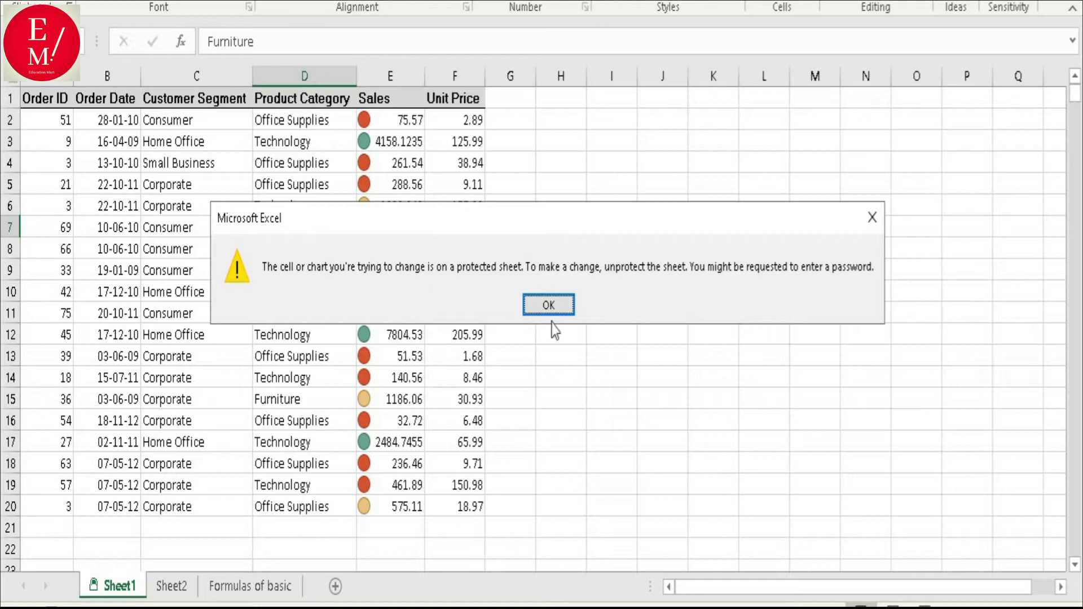
left_click(548, 305)
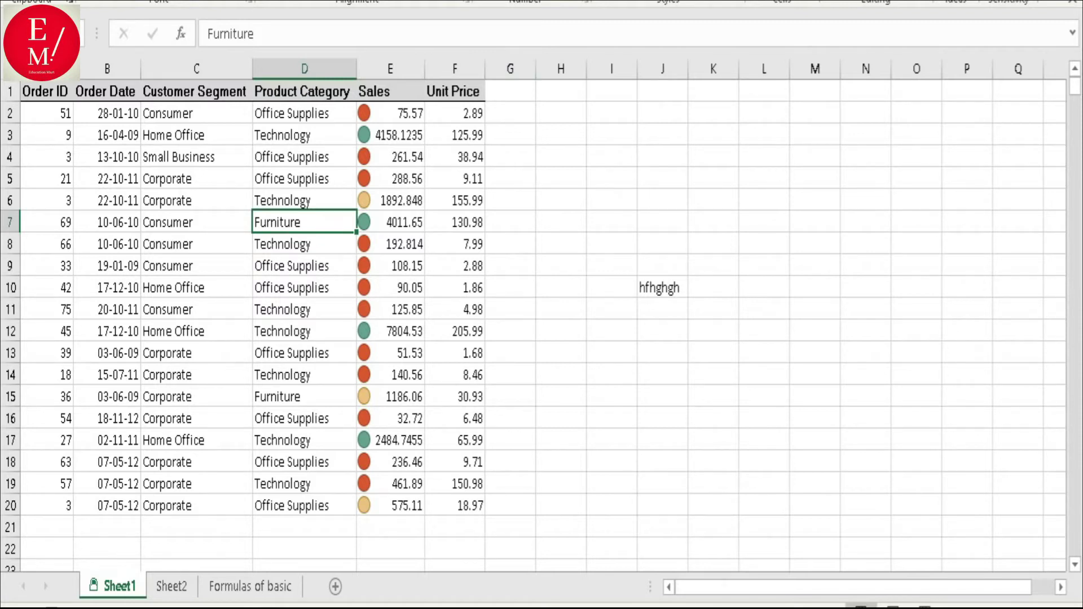
- Select cell I1, launch the Visual Basic editor and expand the workbook's VBAProject
left_click_drag(54, 91, 63, 506)
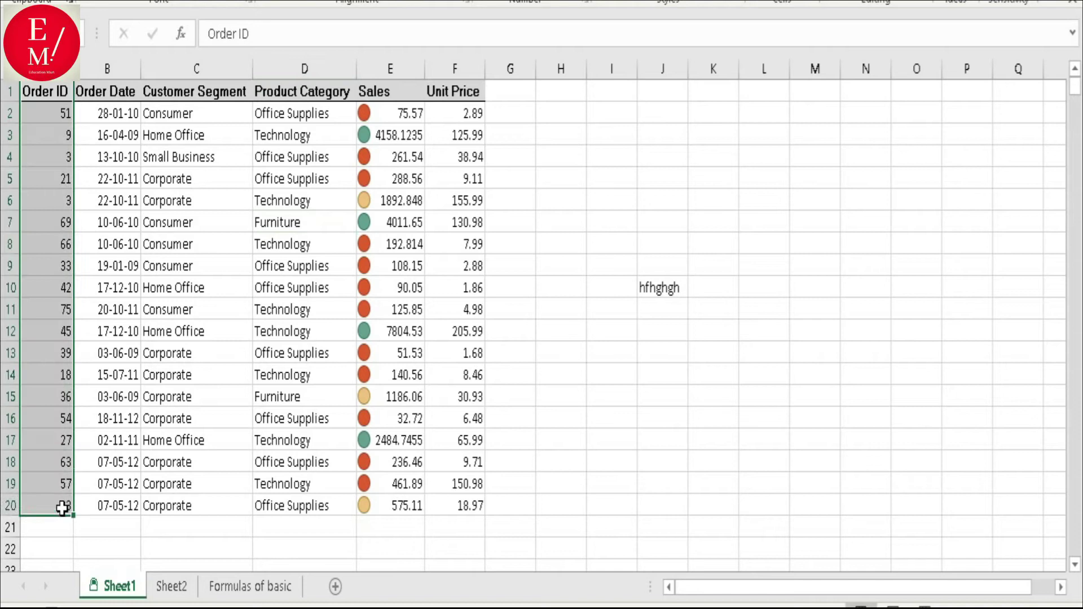
left_click_drag(630, 97, 627, 431)
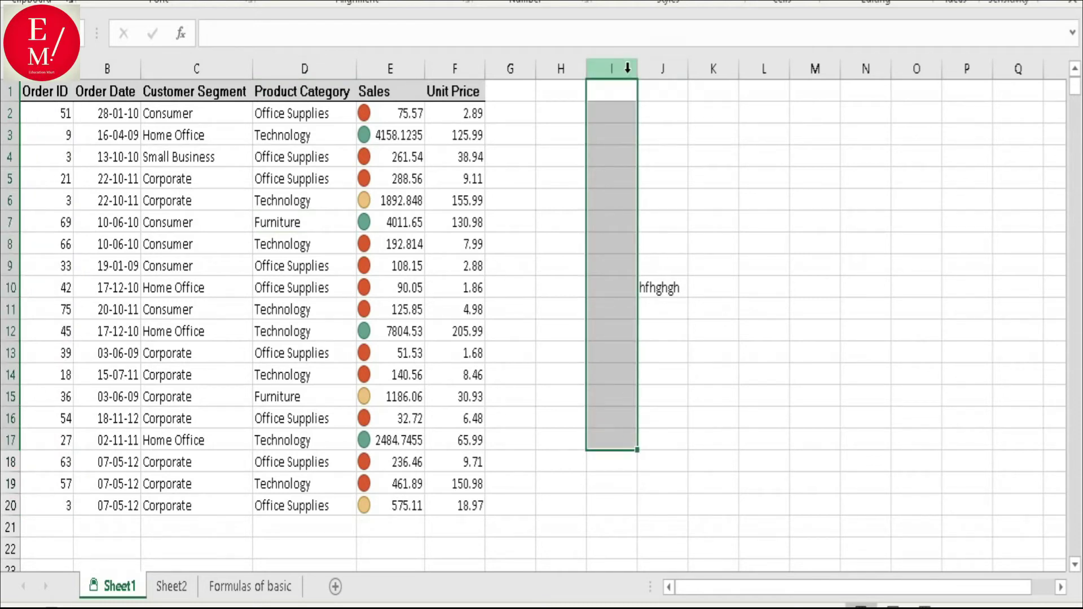
left_click(628, 89)
left_click(467, 16)
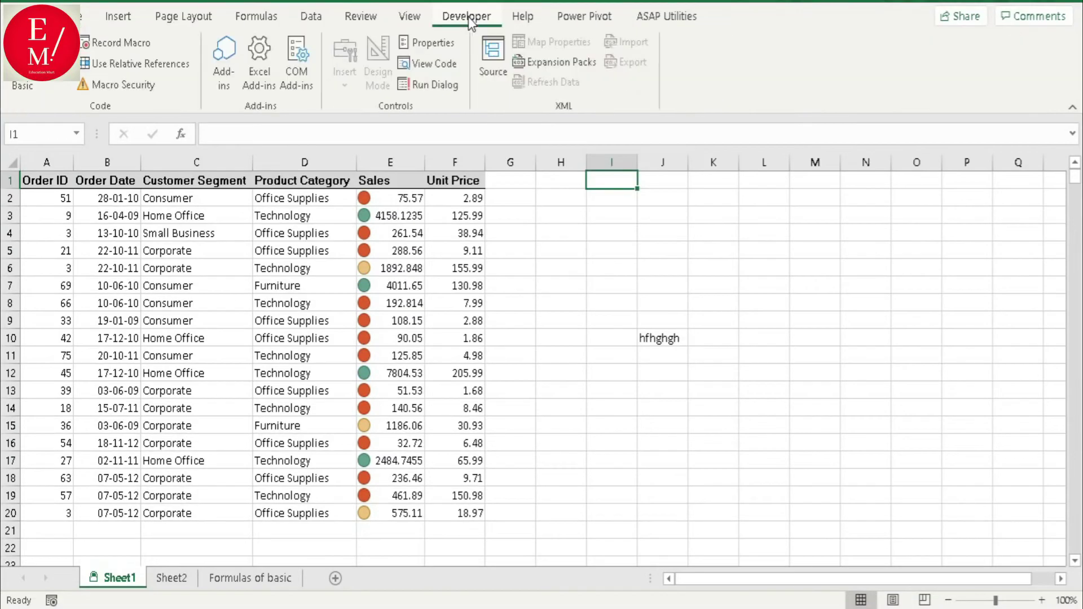
left_click(23, 85)
left_click(430, 230)
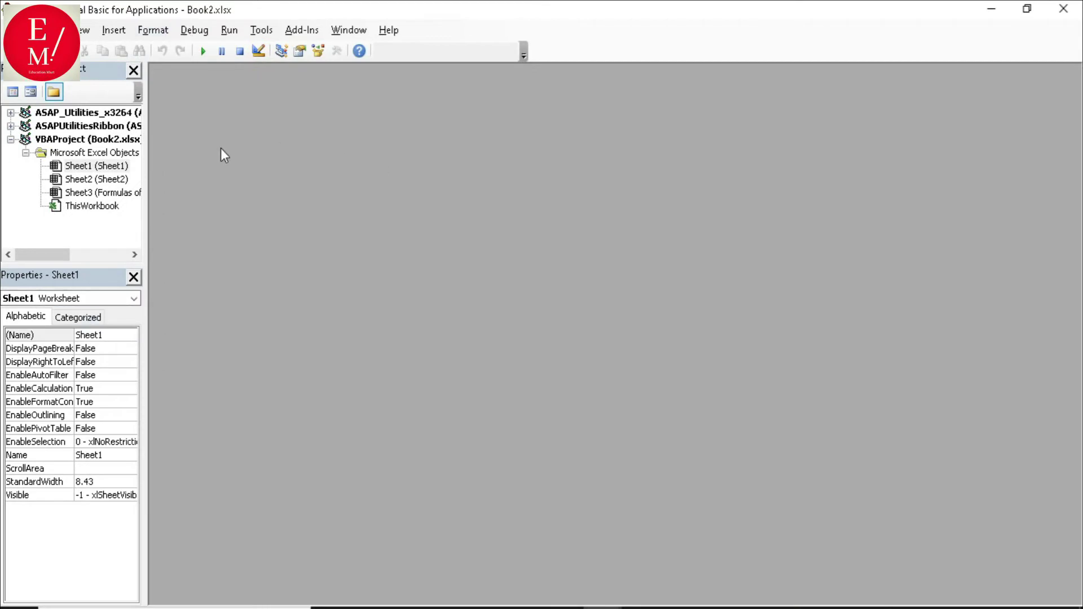
- Set Sheet1's ScrollArea property to J1:J3, then minimize the VBA editor
double_click(104, 167)
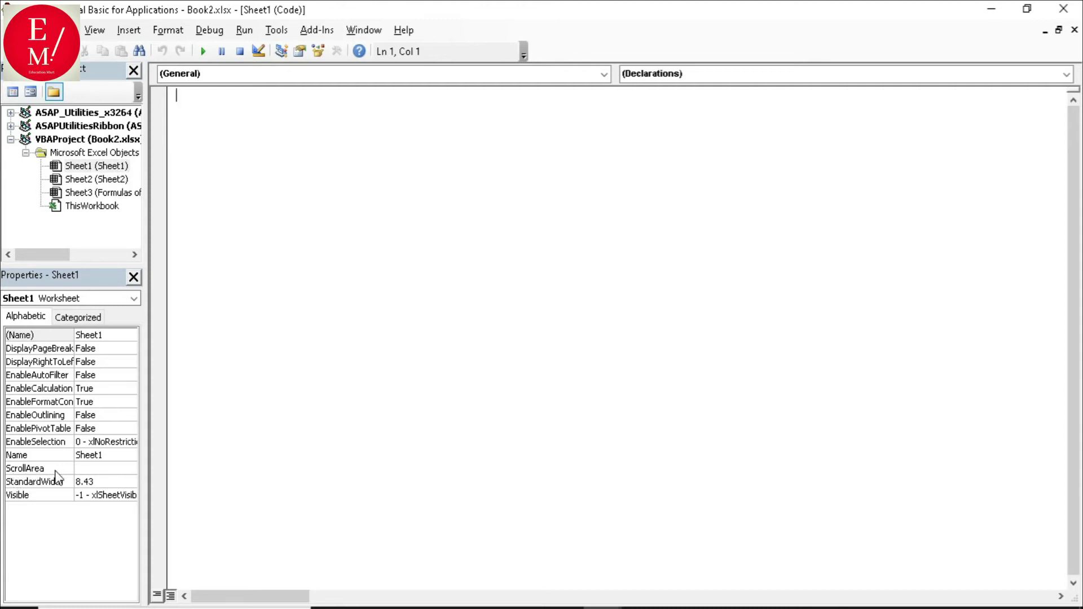
left_click(86, 468)
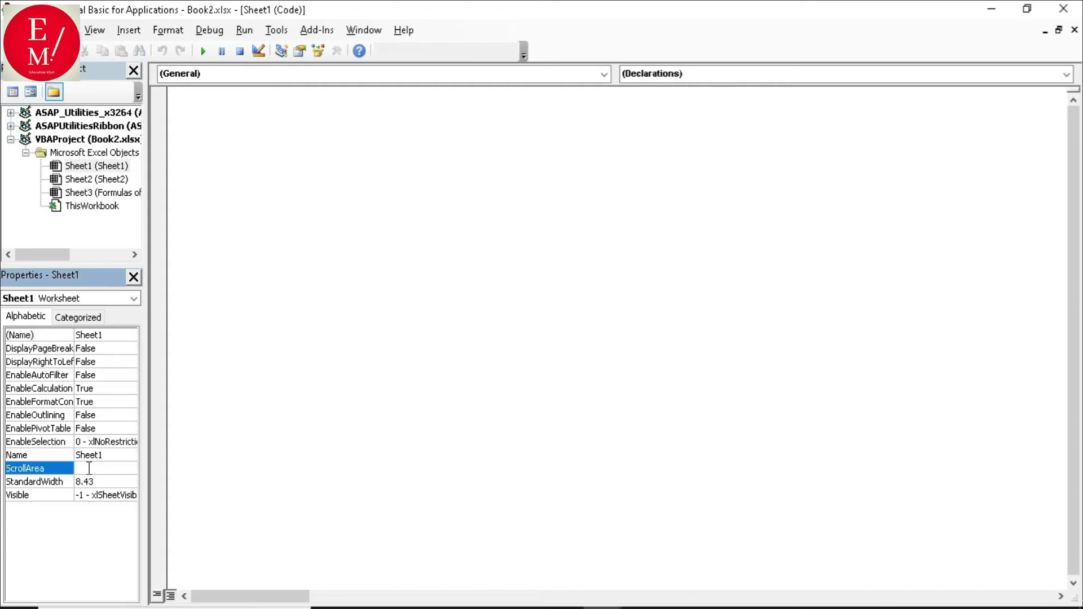
left_click(90, 469)
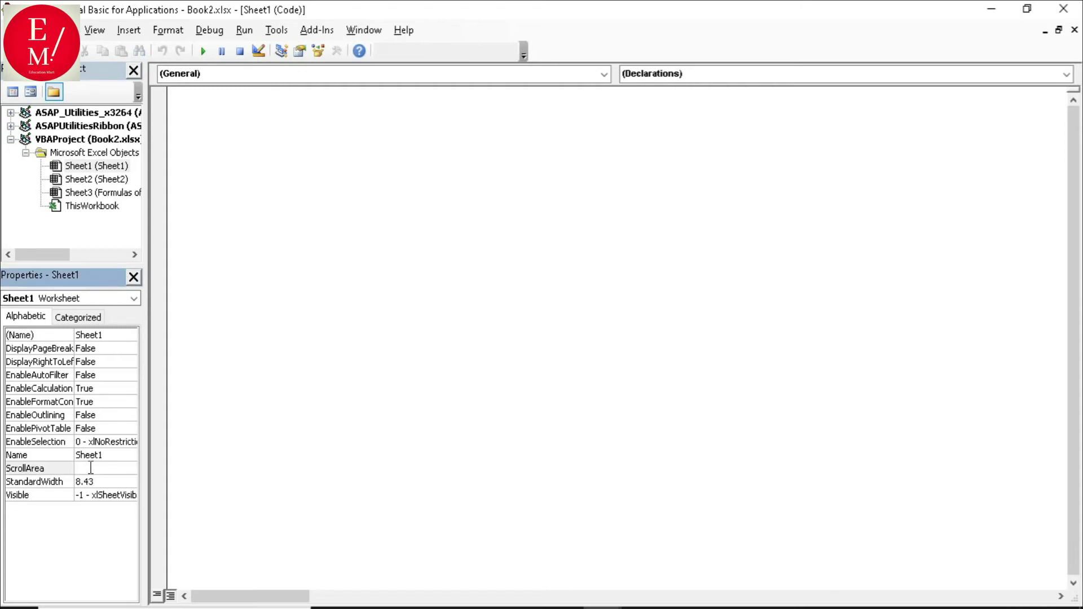
type("J1:j3")
key("Return")
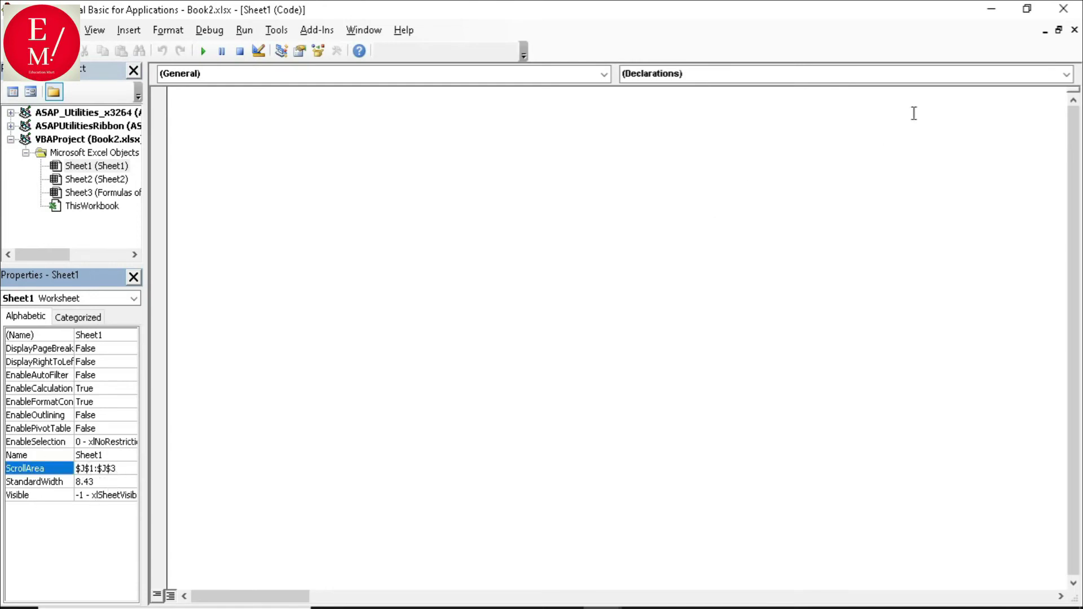
left_click(992, 9)
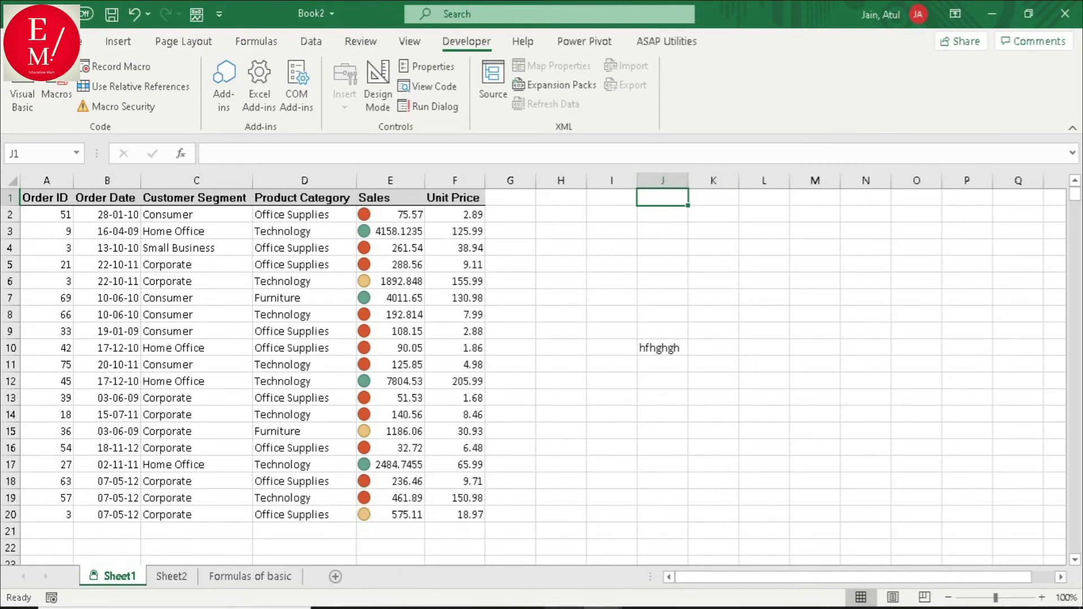
- Bring the Visual Basic editor back from the taskbar and close it
mouse_move(564, 608)
left_click(648, 524)
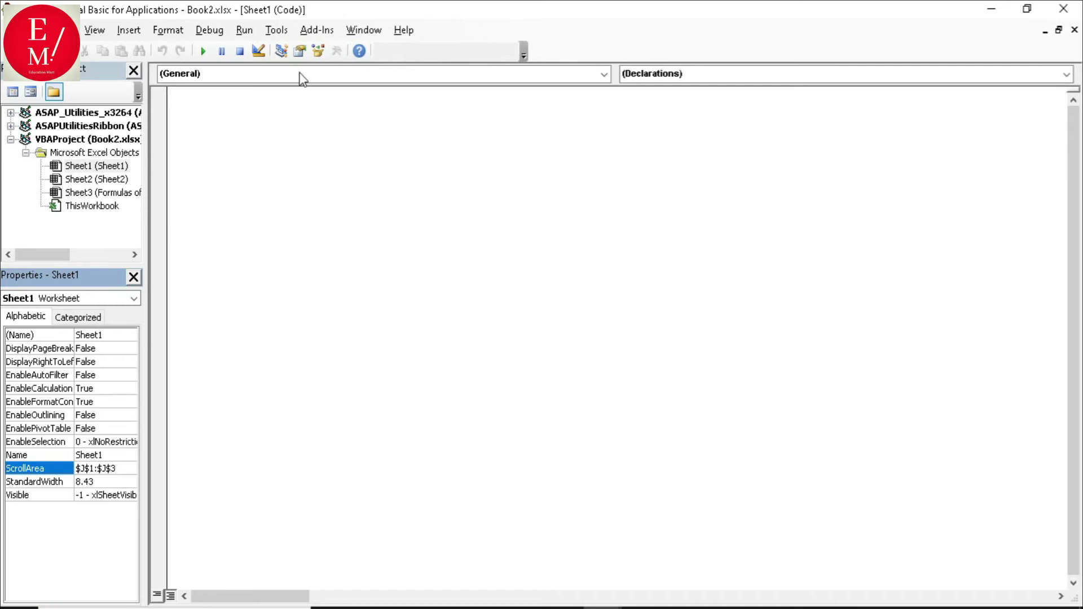
left_click(1064, 8)
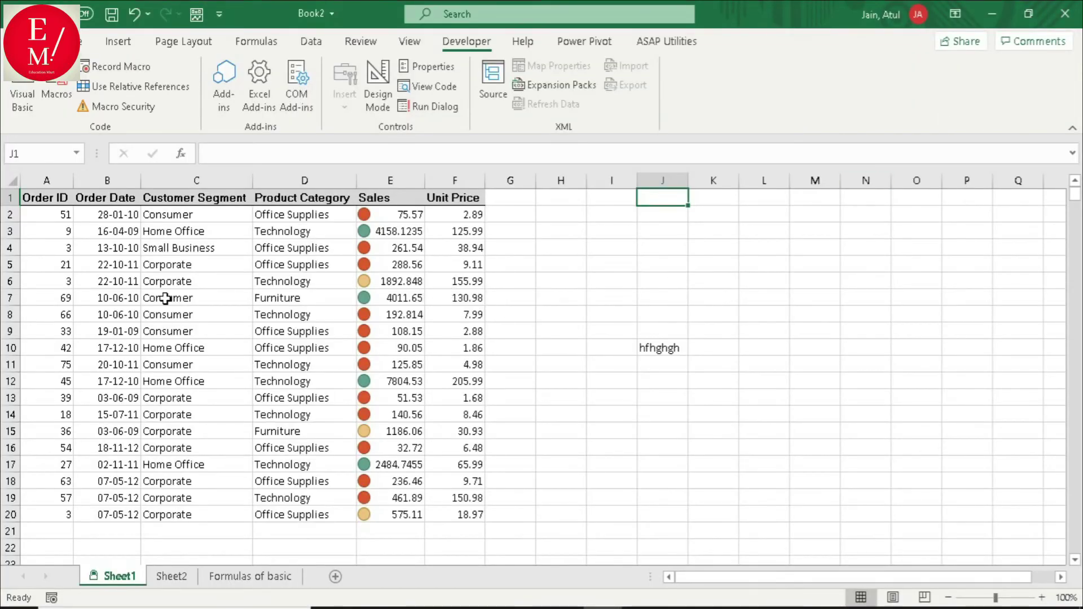
- Test with F2, Esc and Up/Down keys that the active cell stays within J1:J3
key("F2")
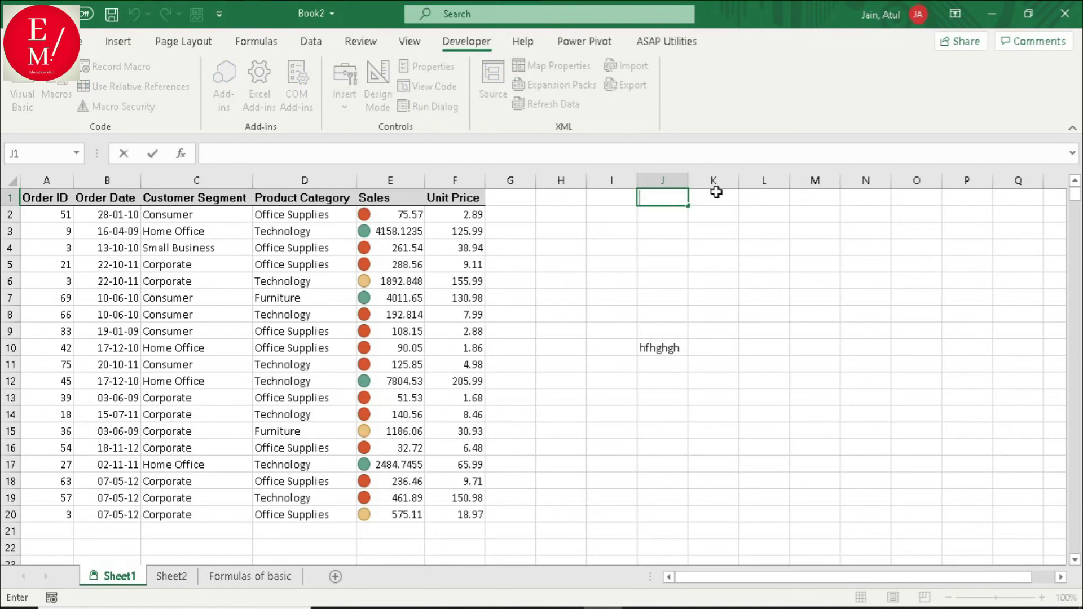
key("Escape")
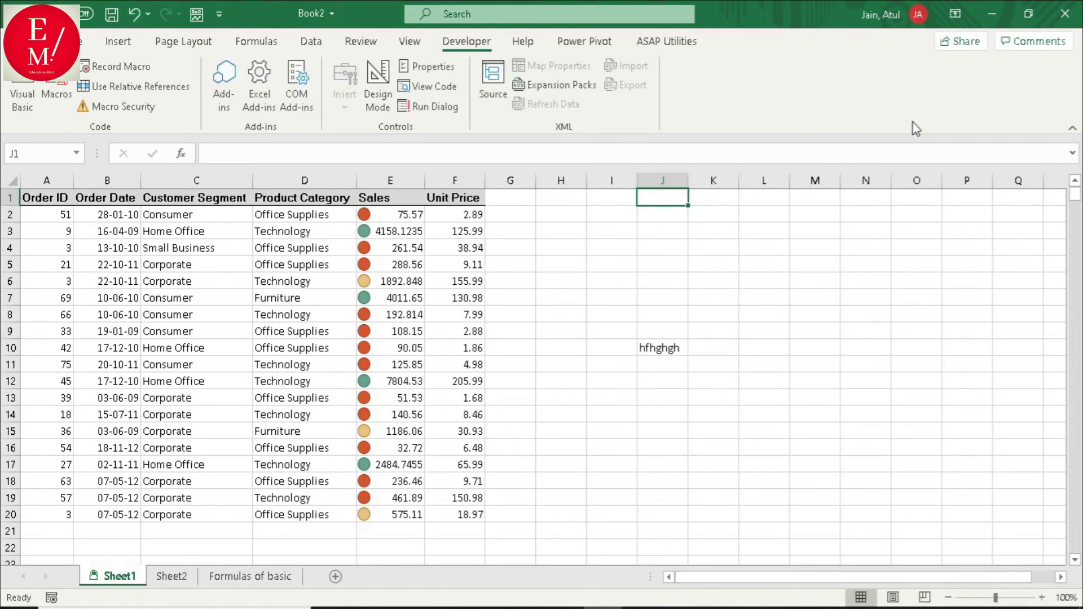
key("Down")
key("Down")
key("Up")
key("Down")
key("Up")
key("Down")
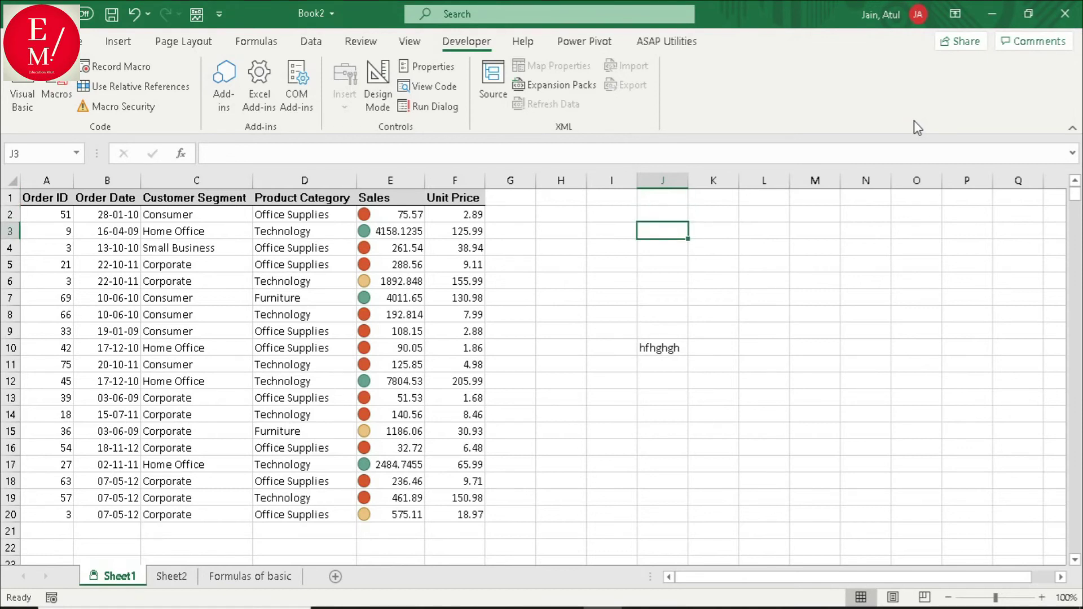
key("Up")
key("Down")
key("Up")
key("Down")
key("Up")
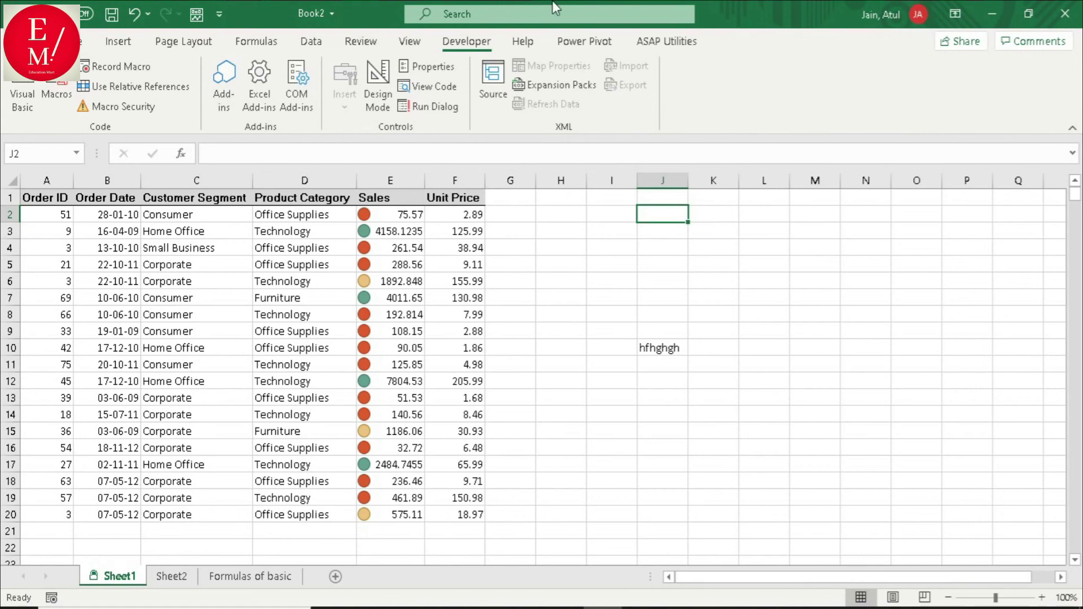
- Reopen the Visual Basic editor and select Sheet1's ScrollArea value $J$1:$J$3
left_click(19, 101)
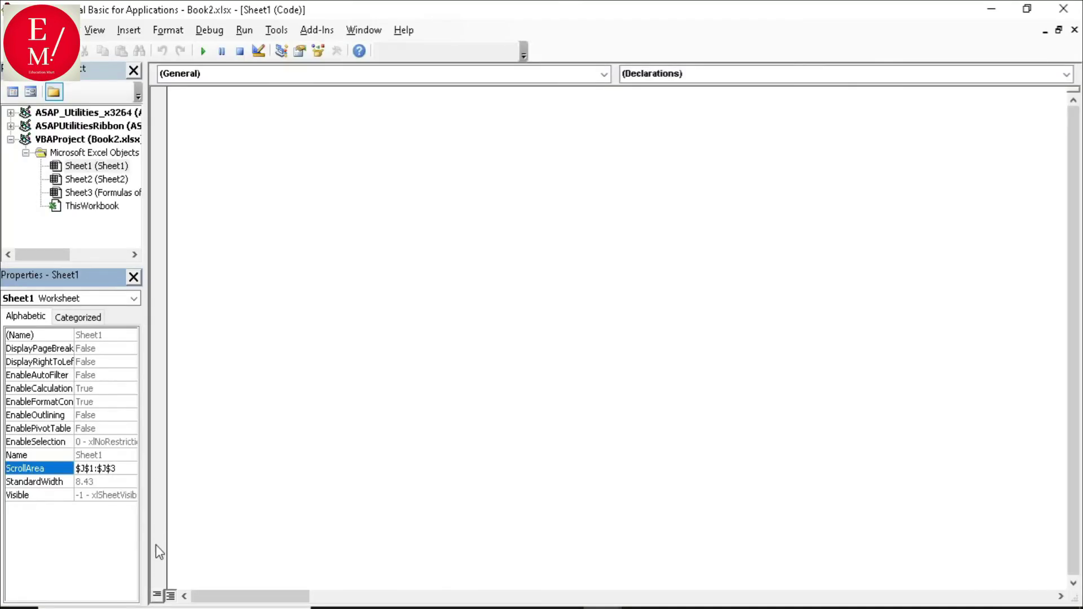
left_click_drag(119, 469, 78, 468)
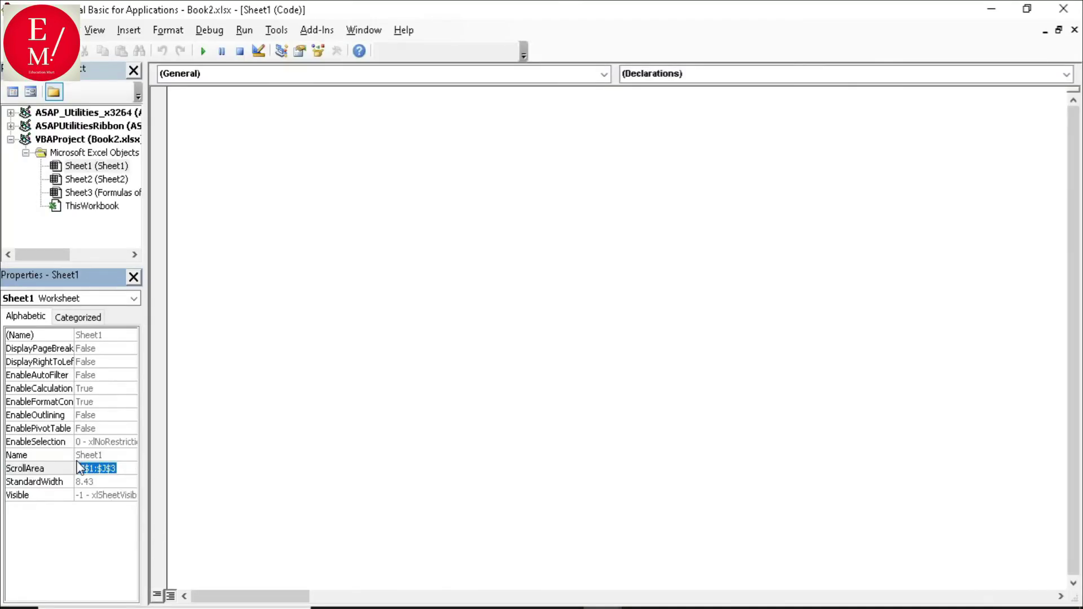